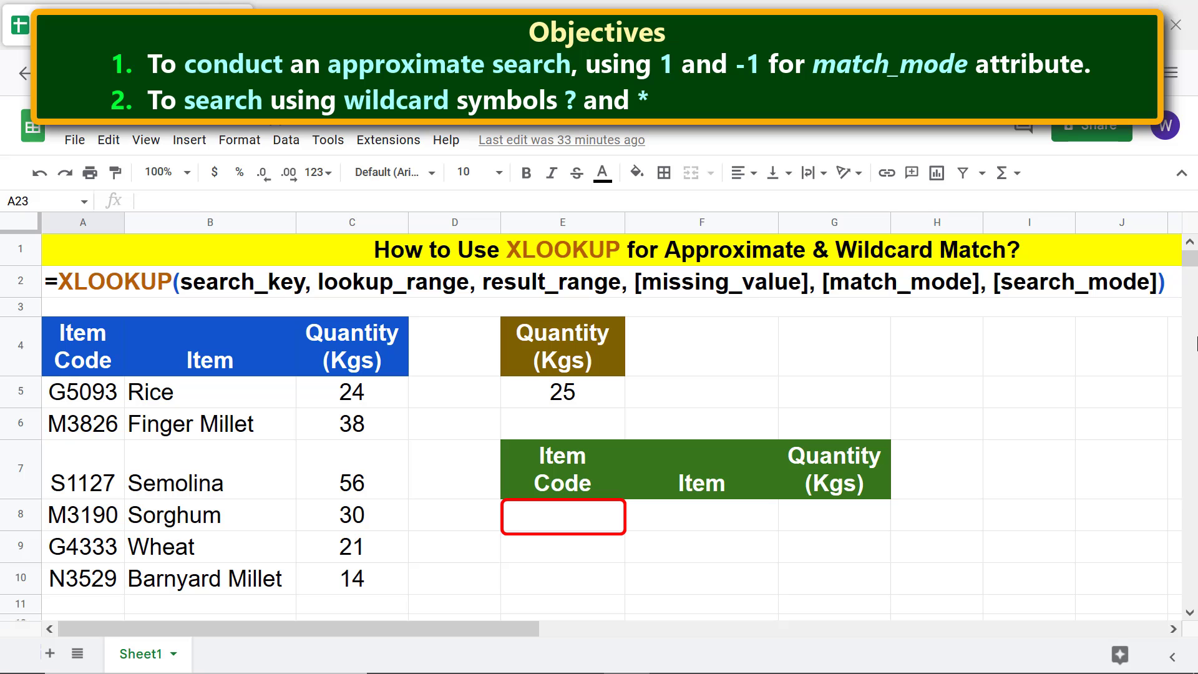
Start an XLOOKUP formula in E8 with E5 as the search key and C5:C10 as the lookup range
click(592, 524)
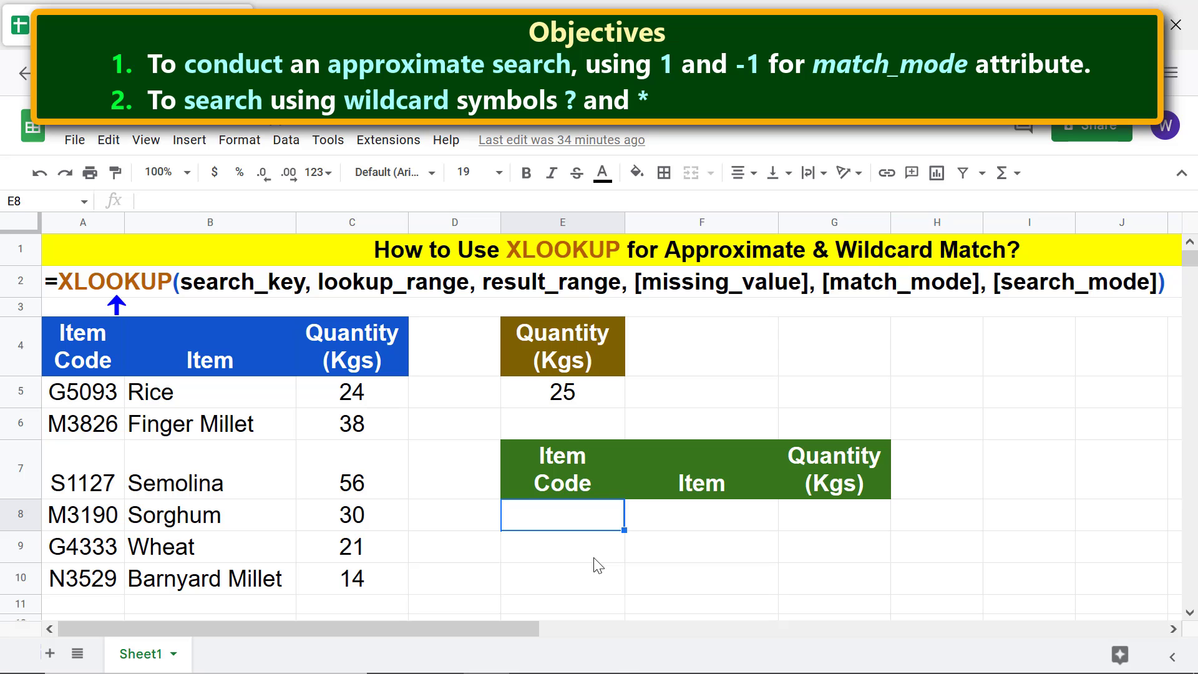
text(=xl)
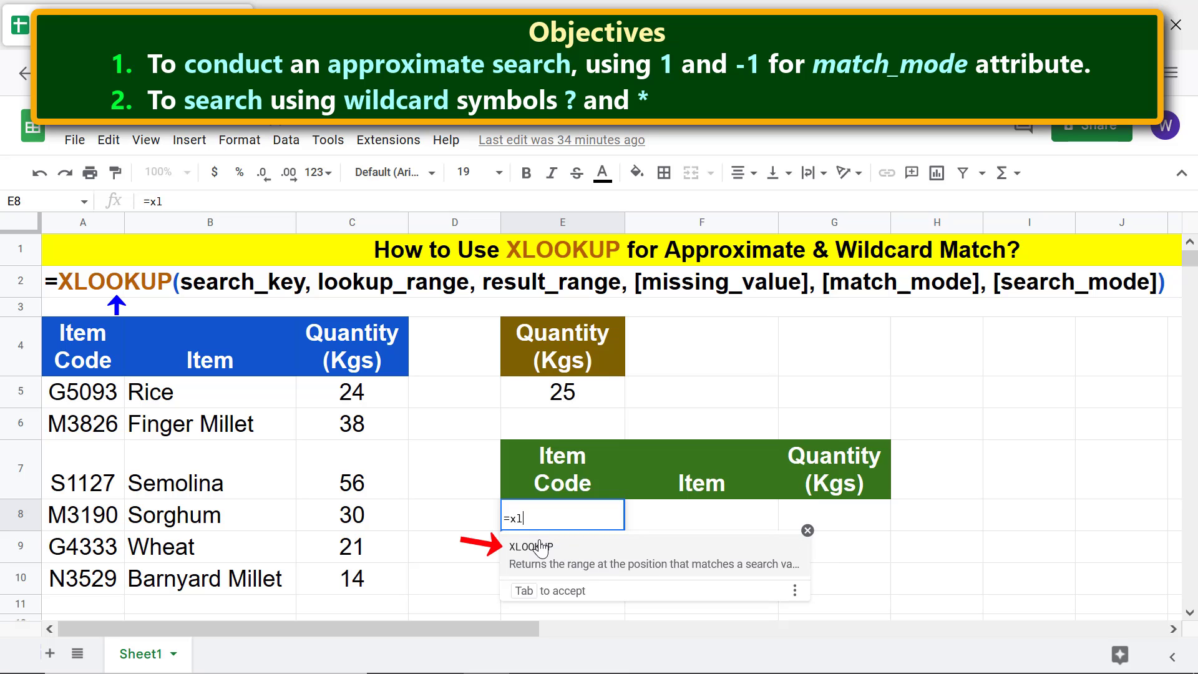
click(540, 549)
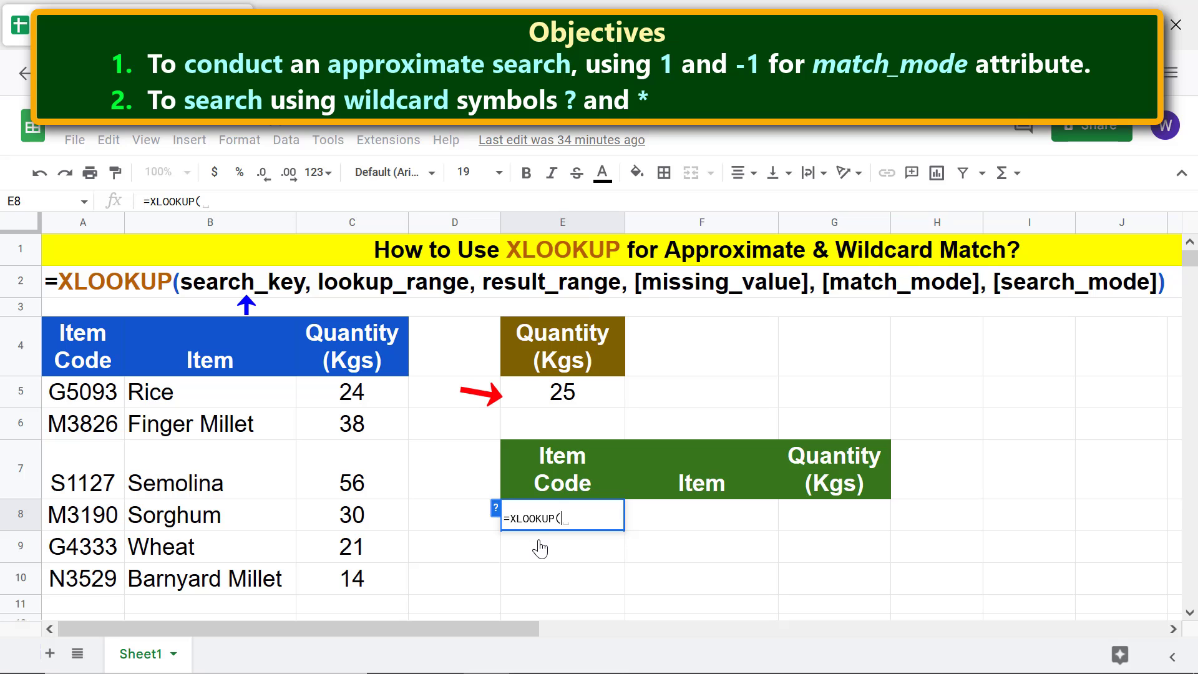
click(577, 399)
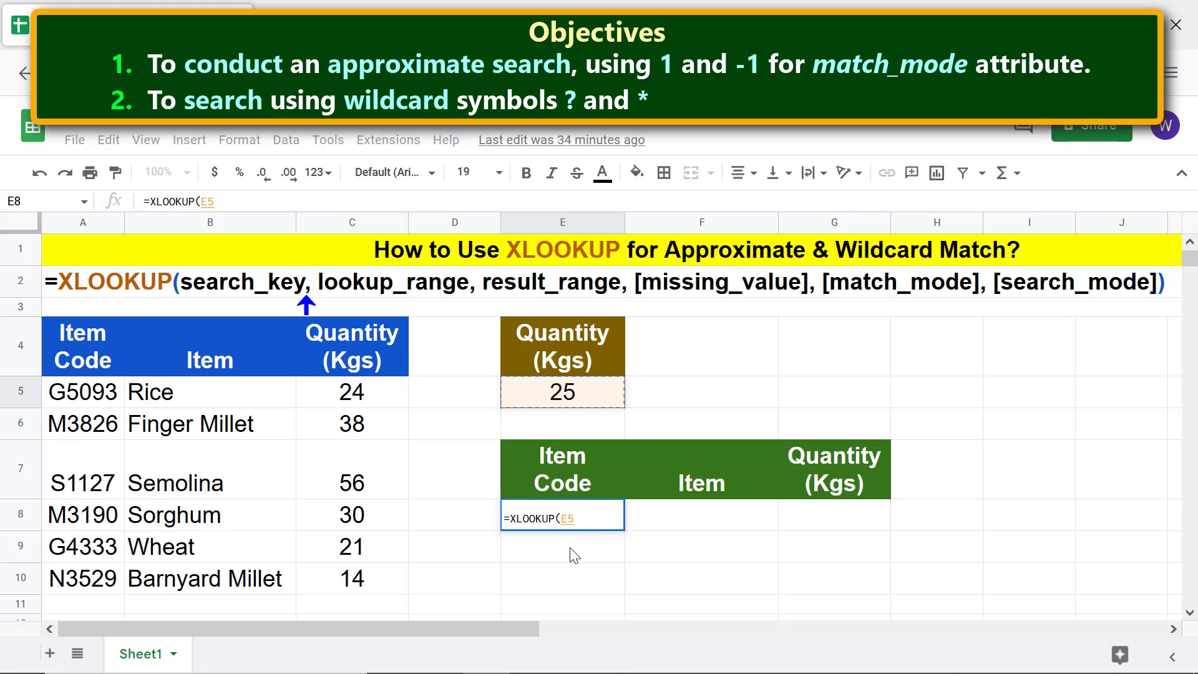
text(,)
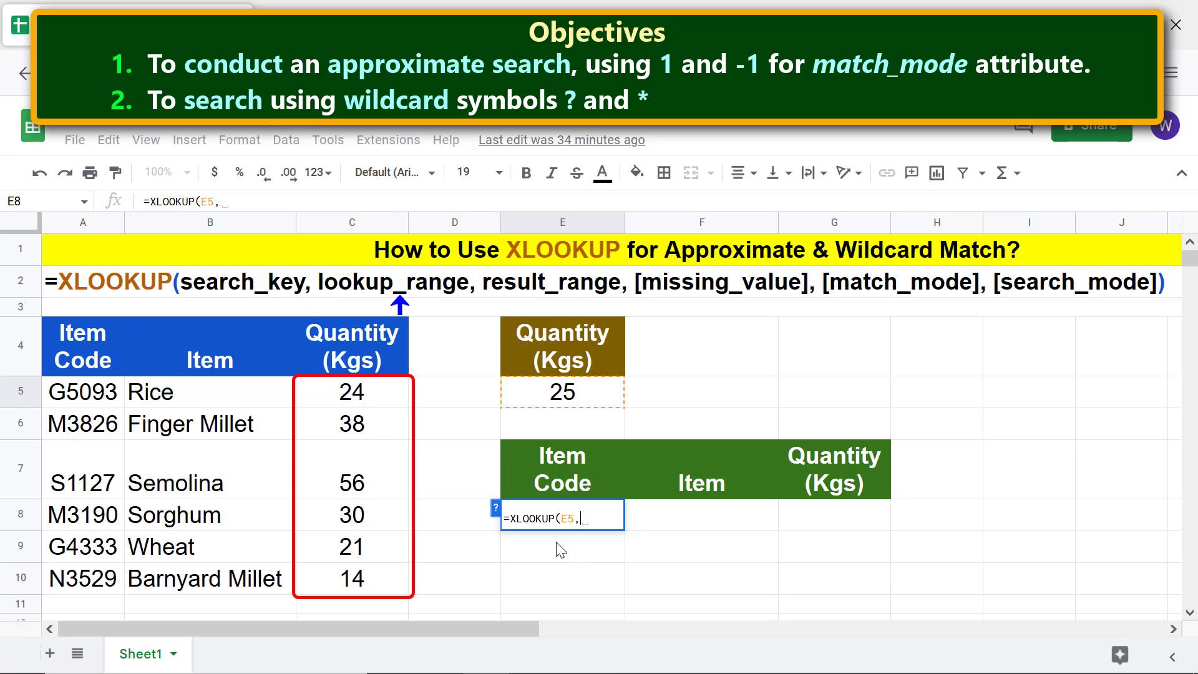
click(400, 406)
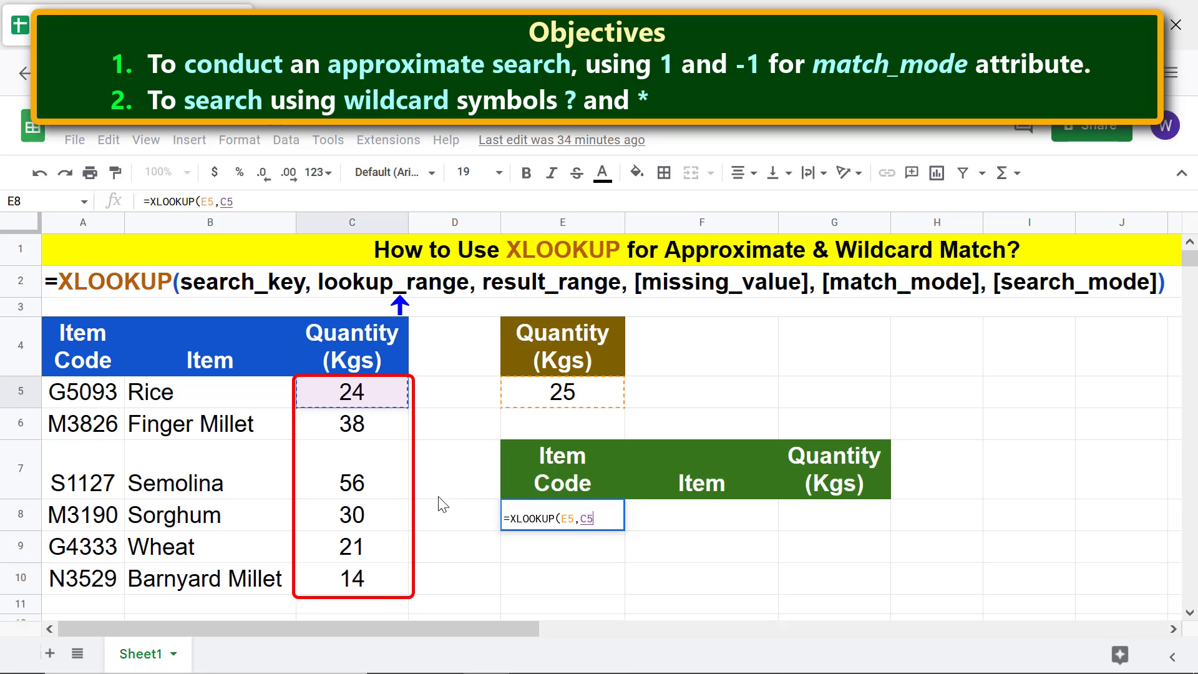
shift+click(388, 583)
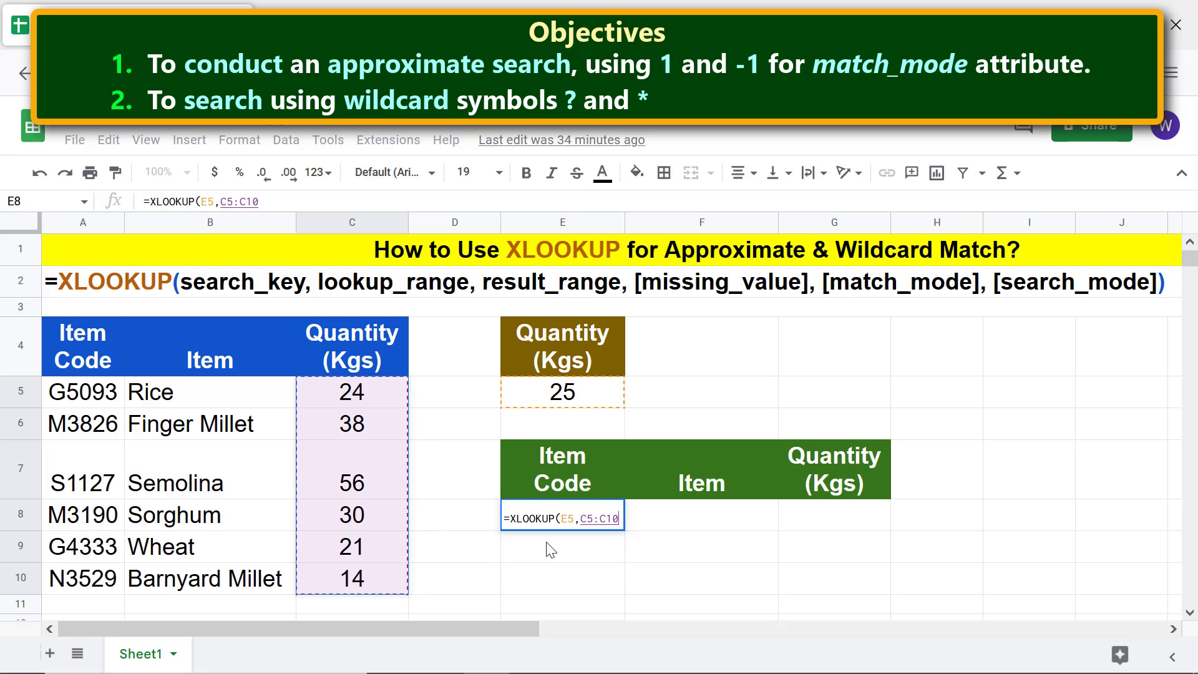
Complete the E8 formula with result range A5:C10, an empty missing value and match mode 1
text(,)
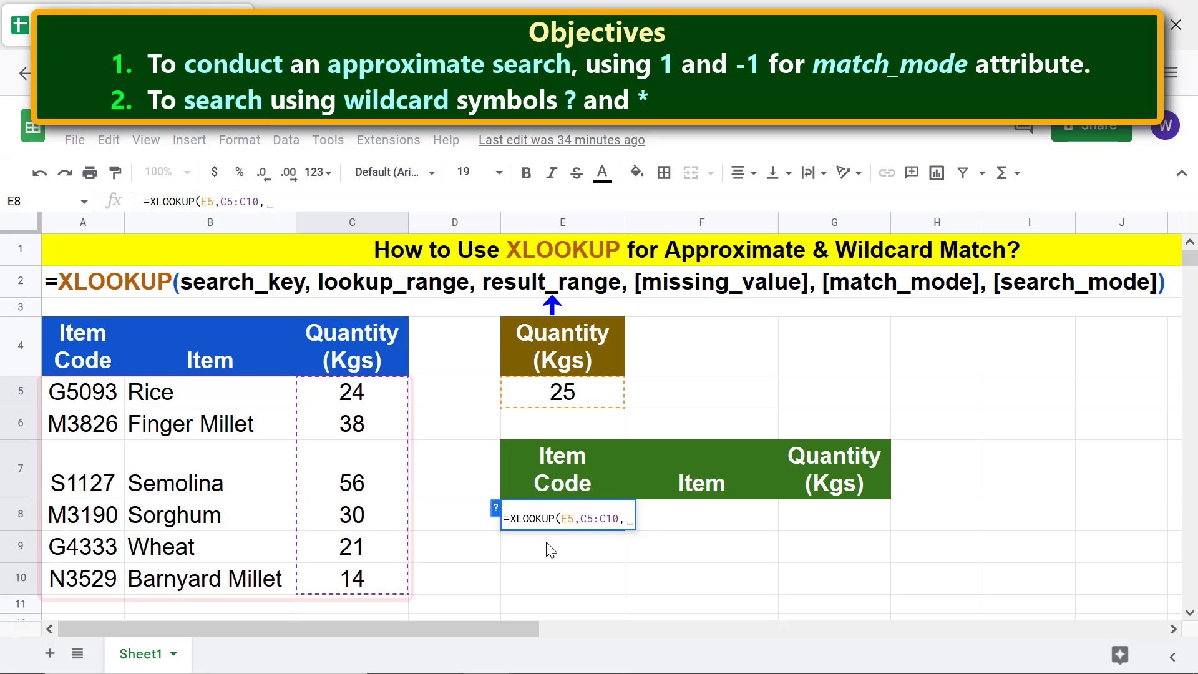
click(115, 402)
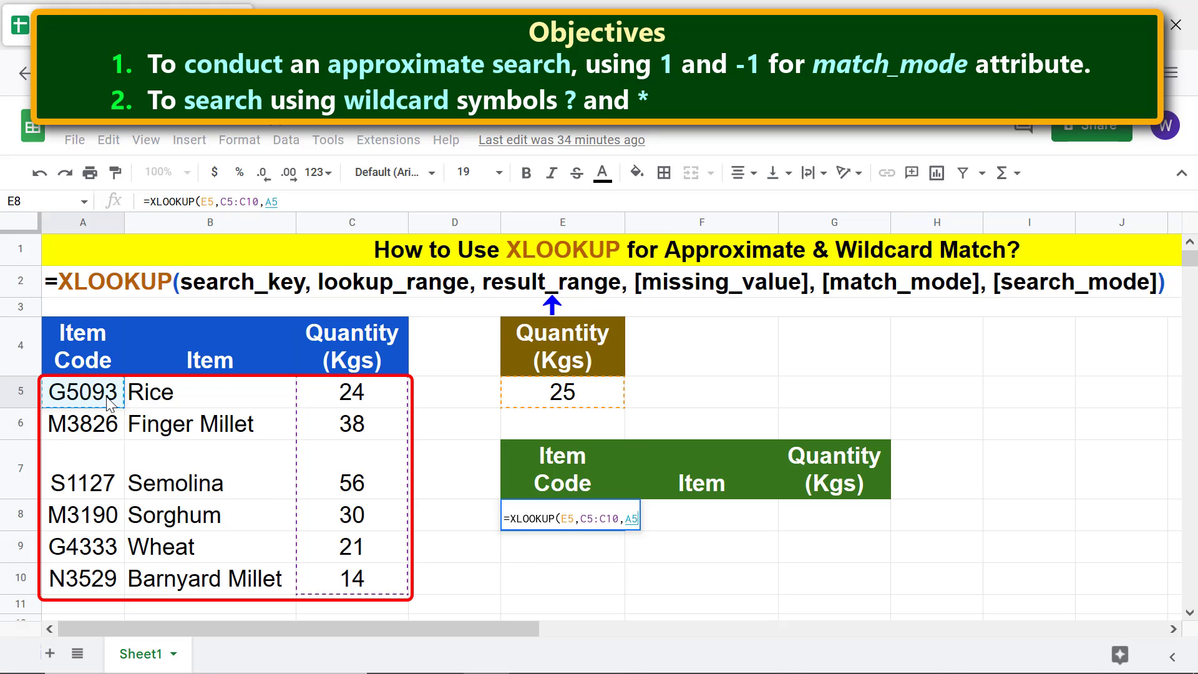
shift+click(372, 577)
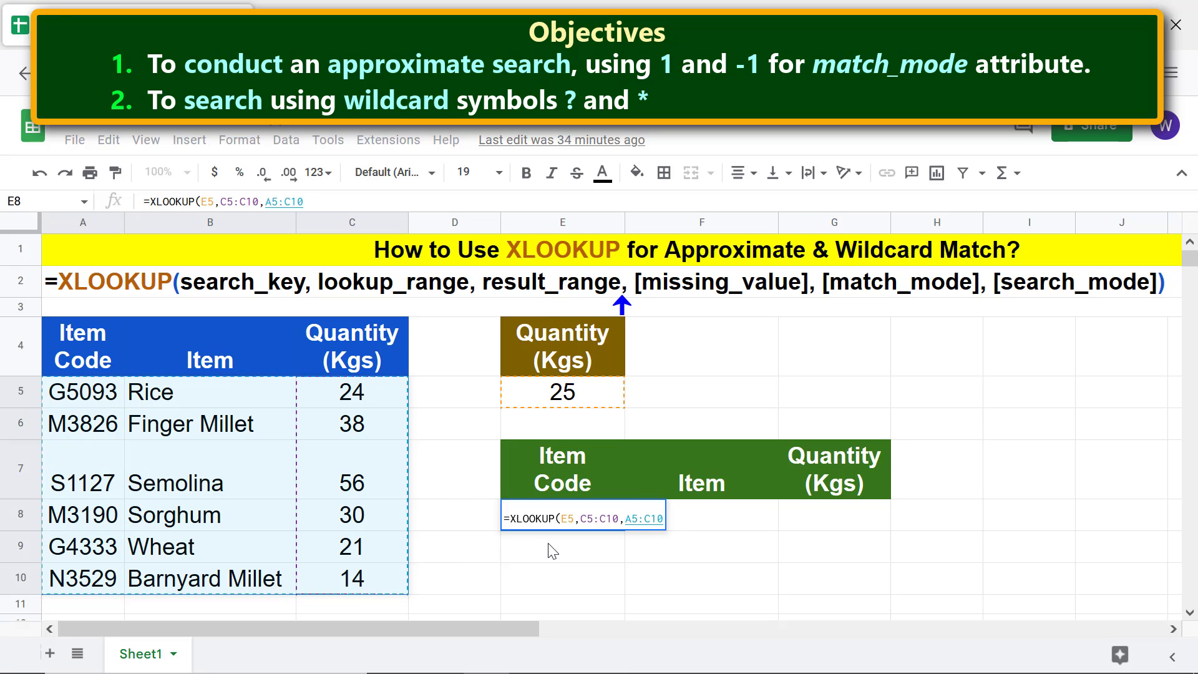
text(,)
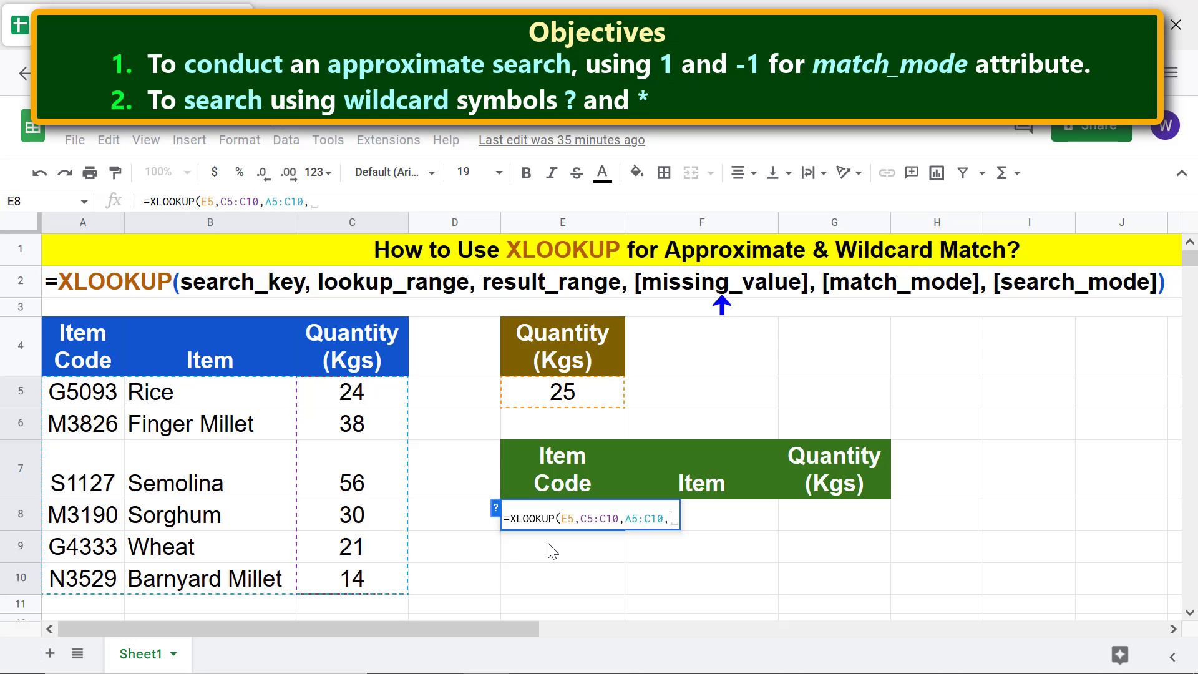
text(,)
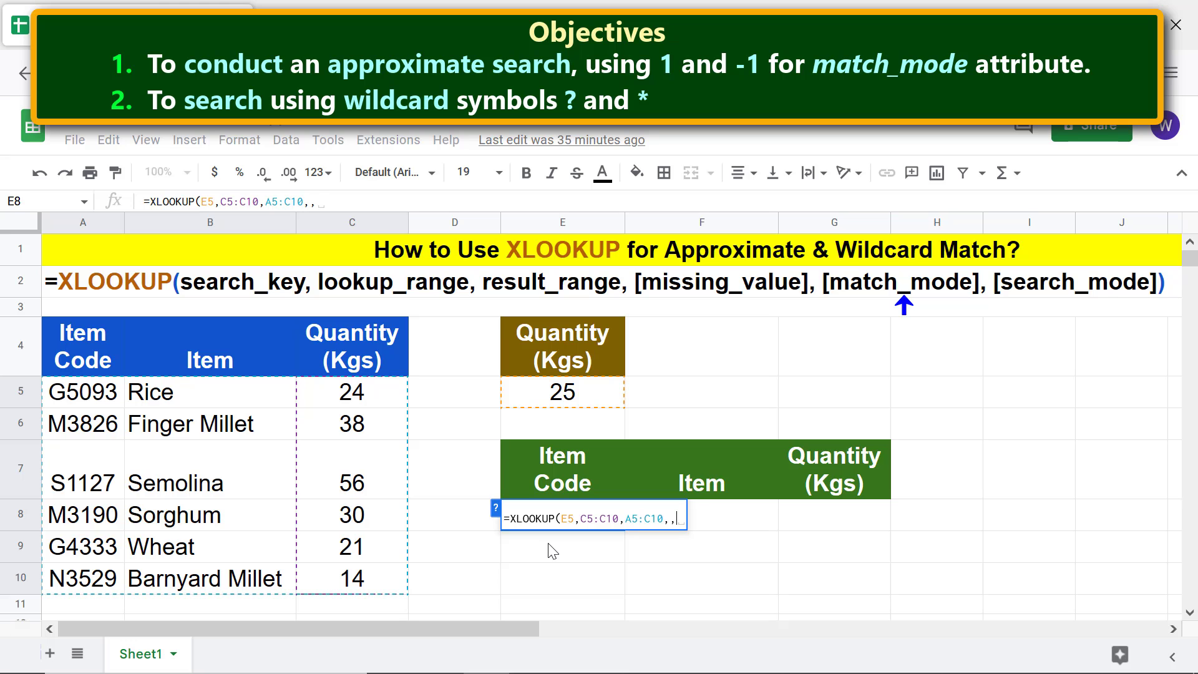
text(1)
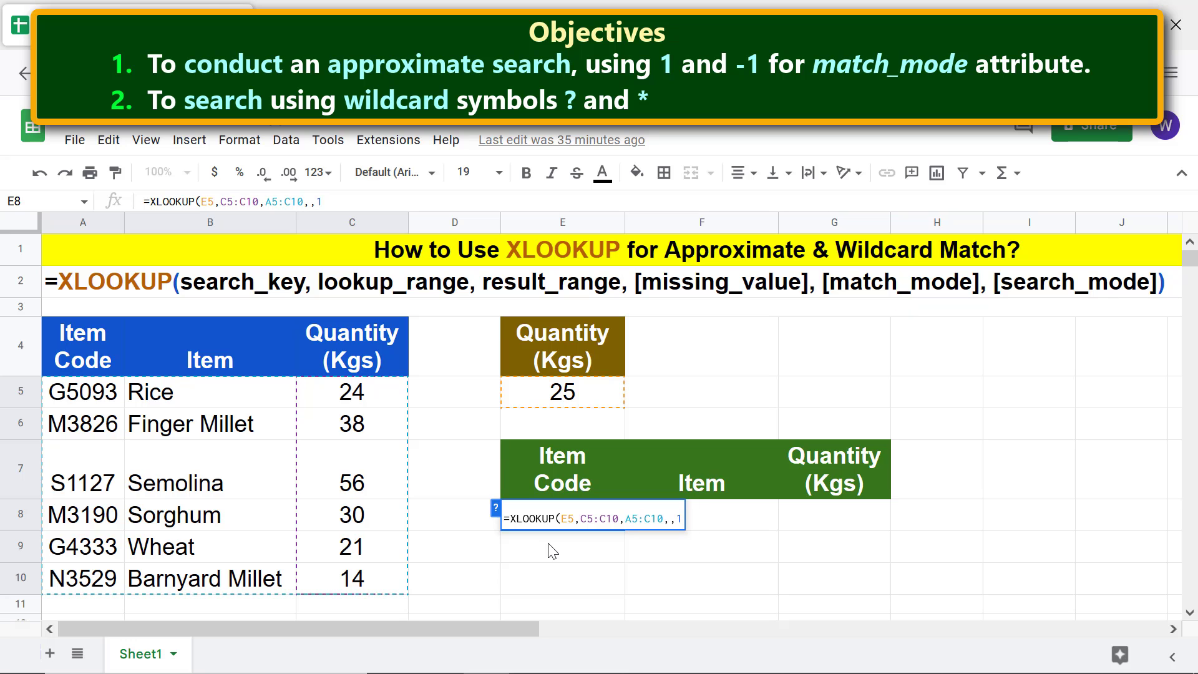
key(Return)
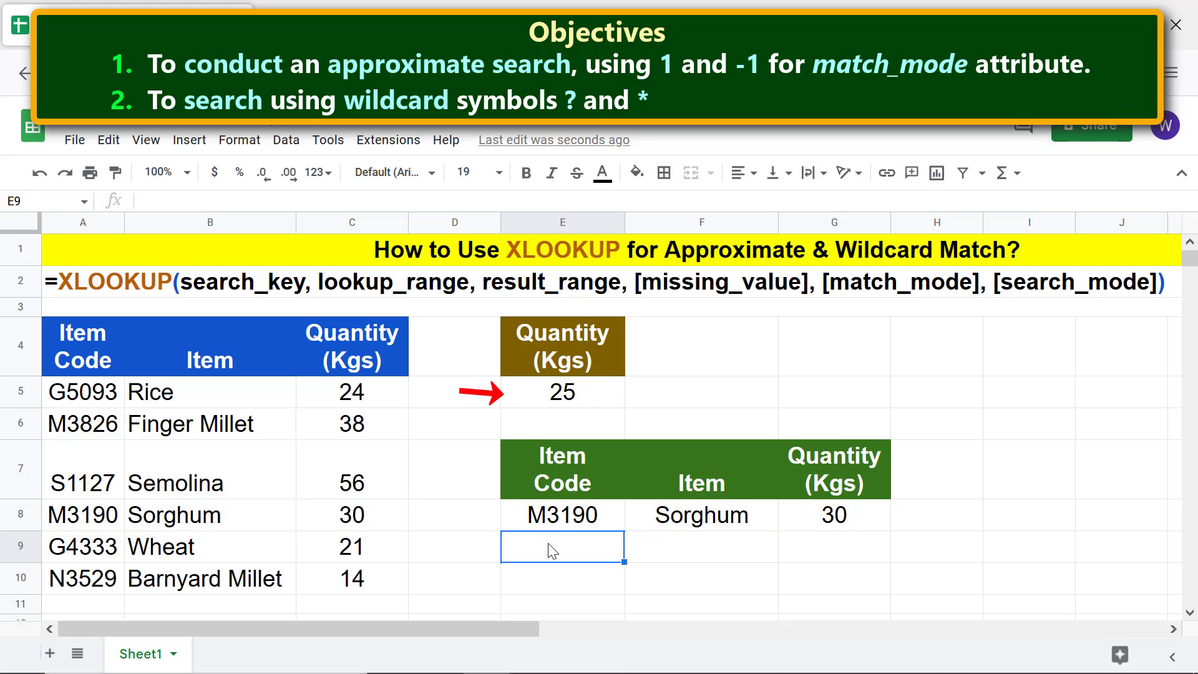
Set the search quantity in E5 to 50
click(569, 400)
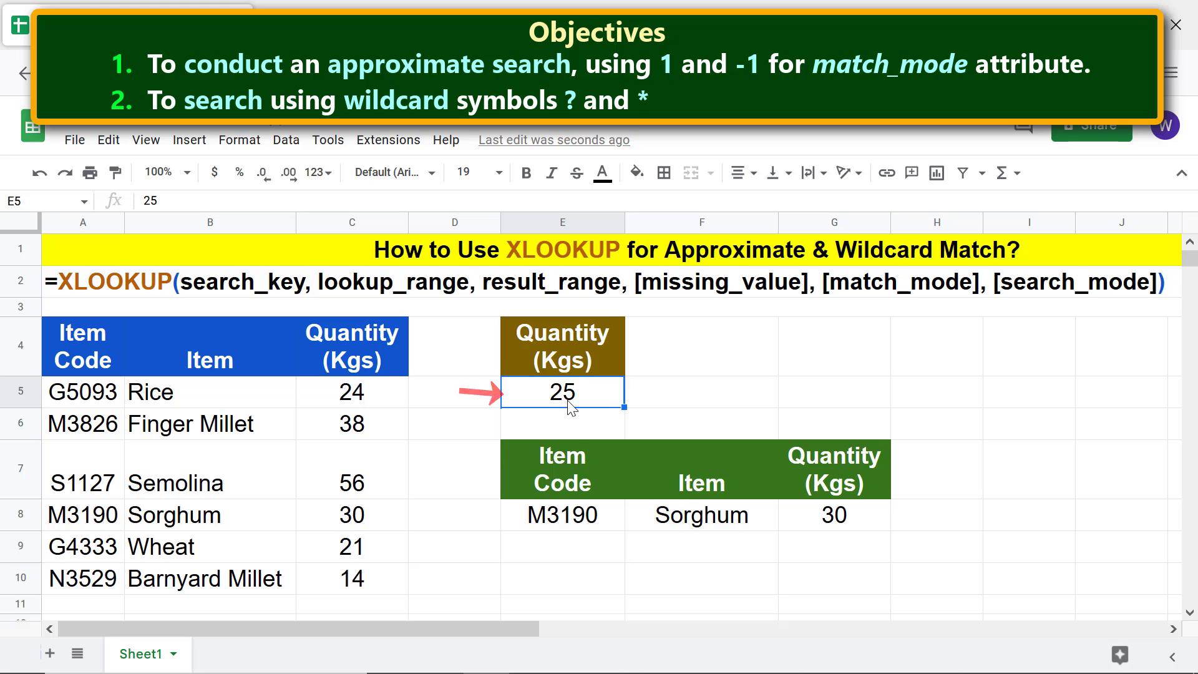
text(50)
key(Return)
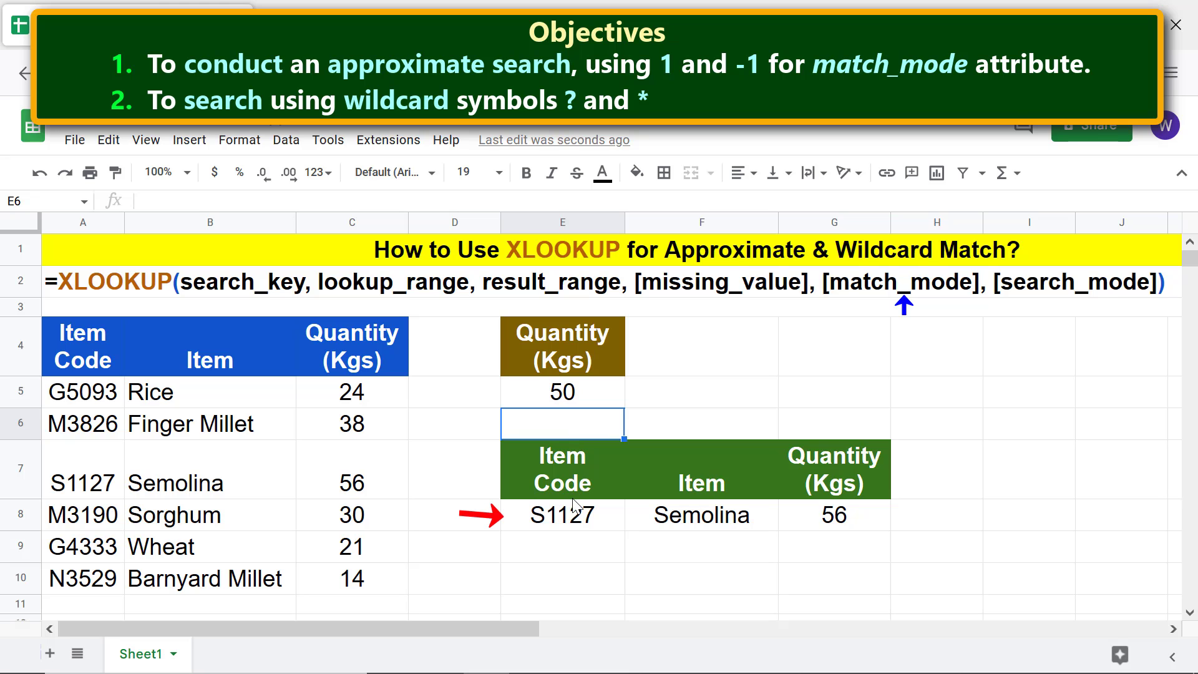
Change the match mode of the XLOOKUP formula in E8 to -1
click(570, 520)
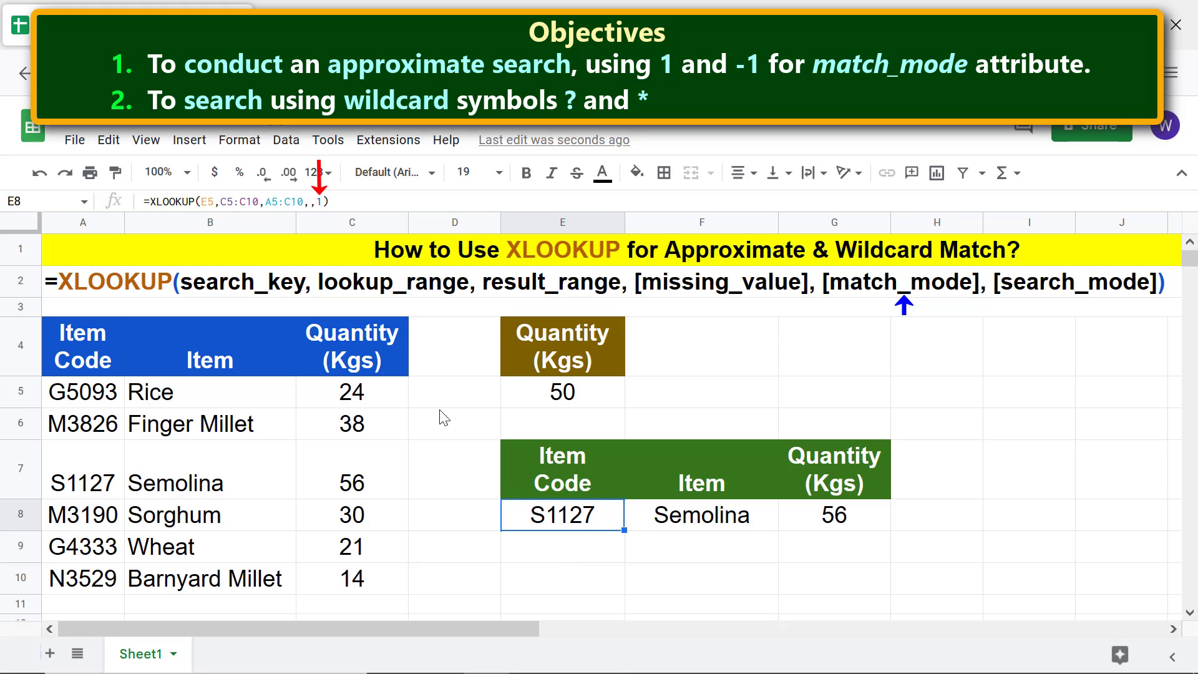
click(317, 202)
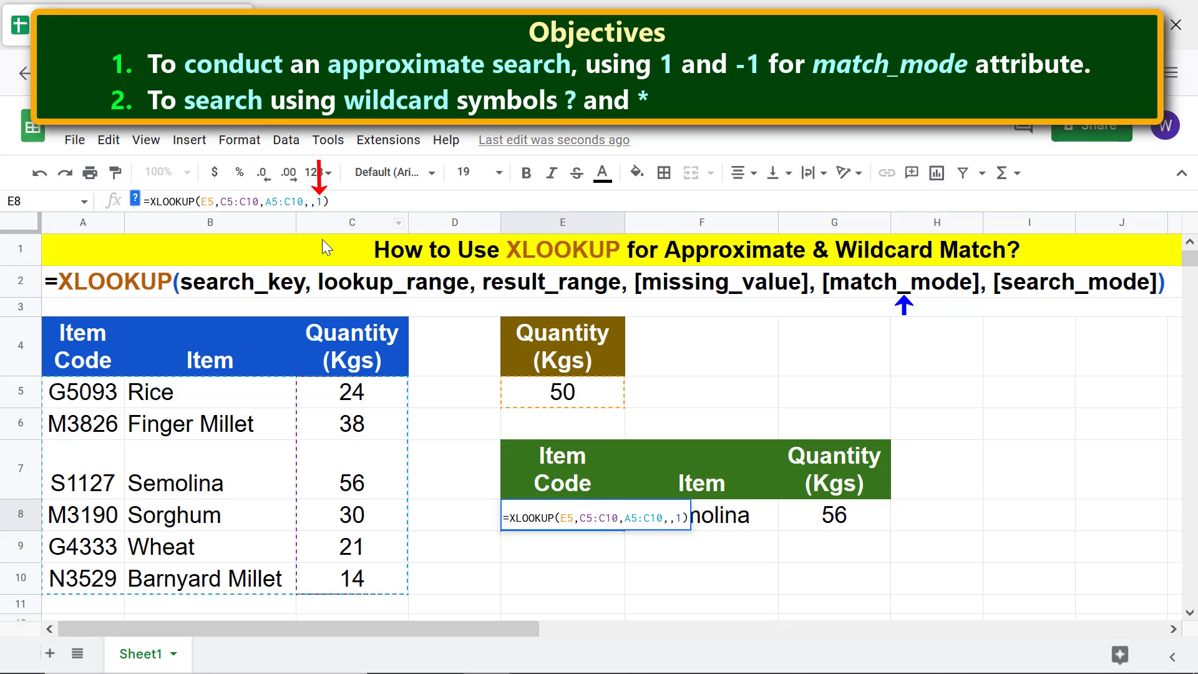
text(-)
key(Return)
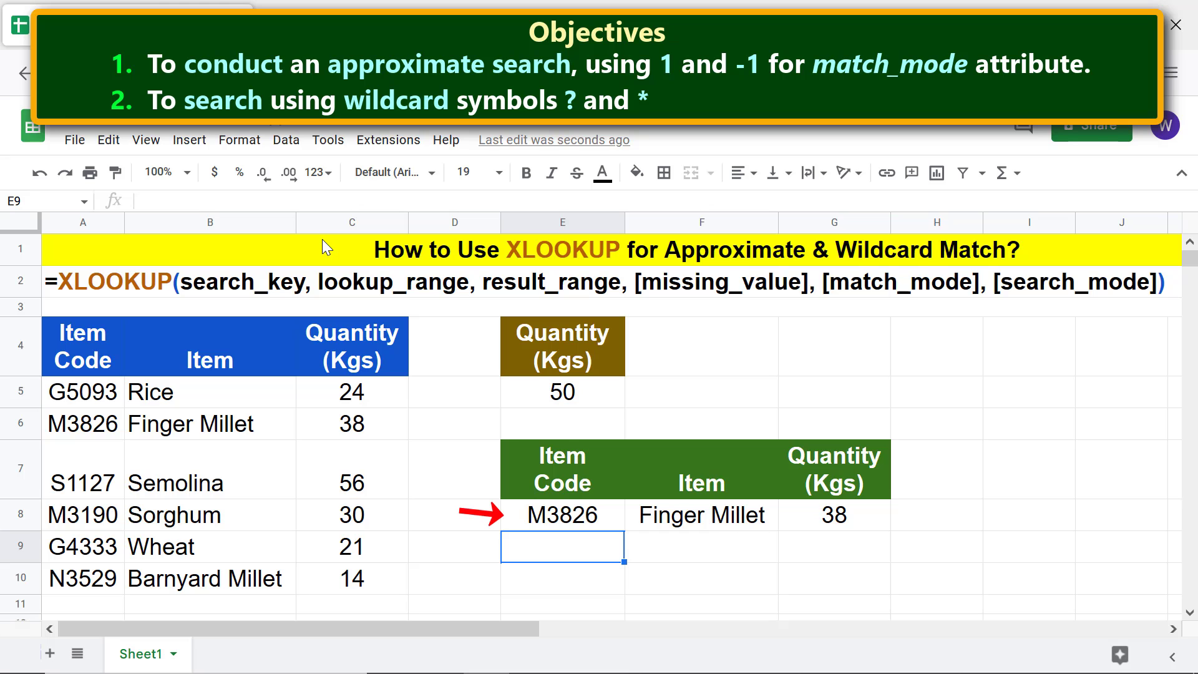
Replace the search key in E8's XLOOKUP formula with the wildcard text "g?0*"
click(521, 521)
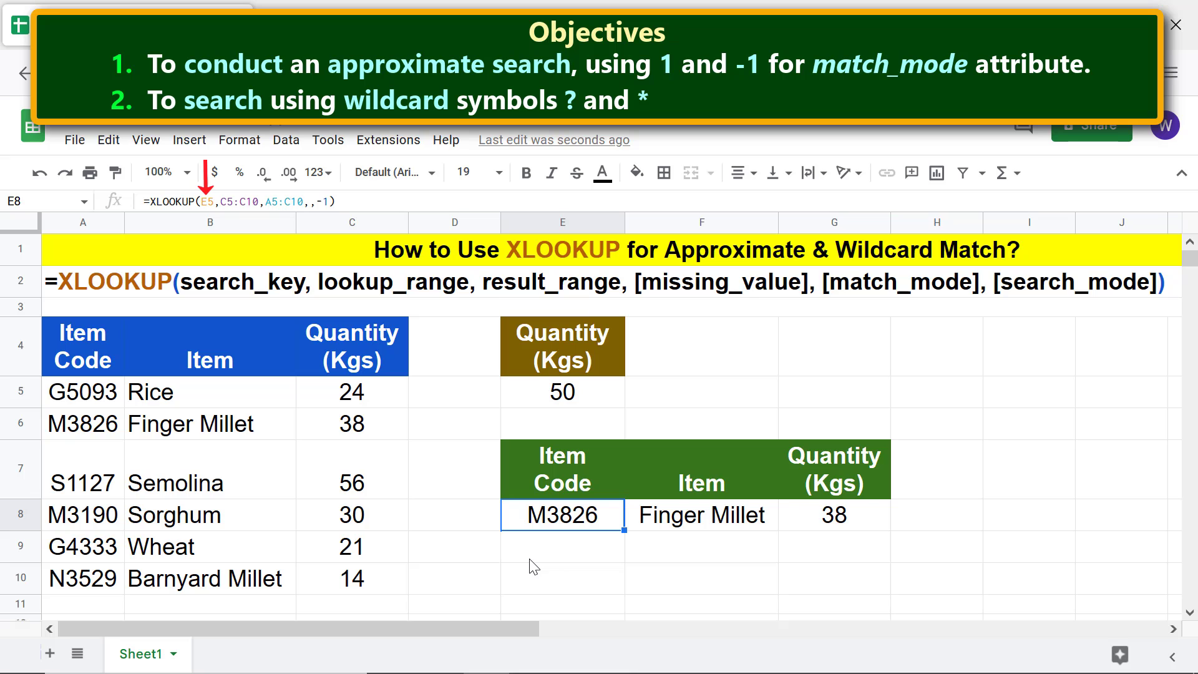
click(203, 204)
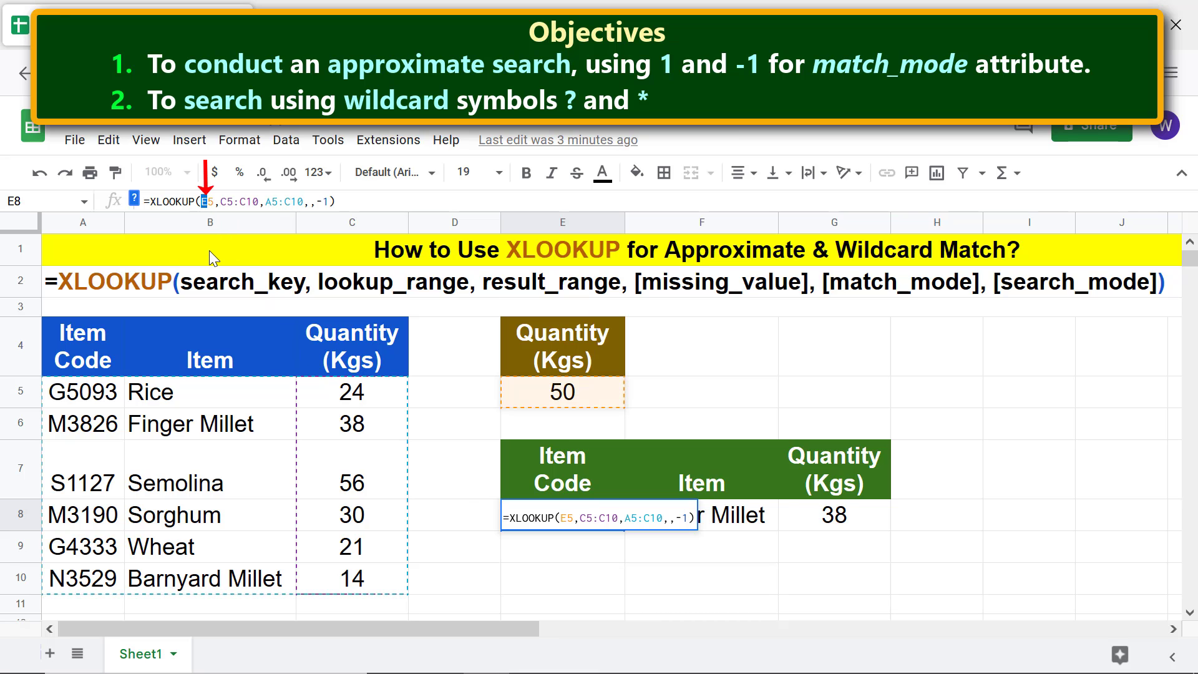
key(shift+Right)
key(shift+Right)
text("g)
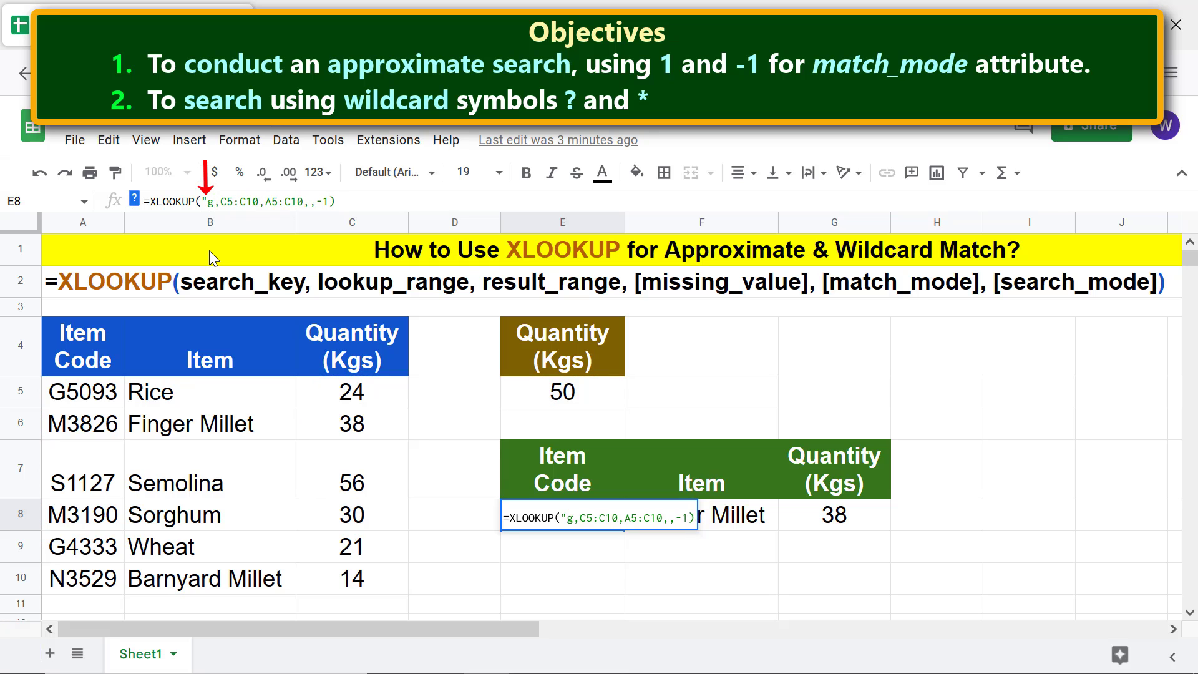
text(?0*")
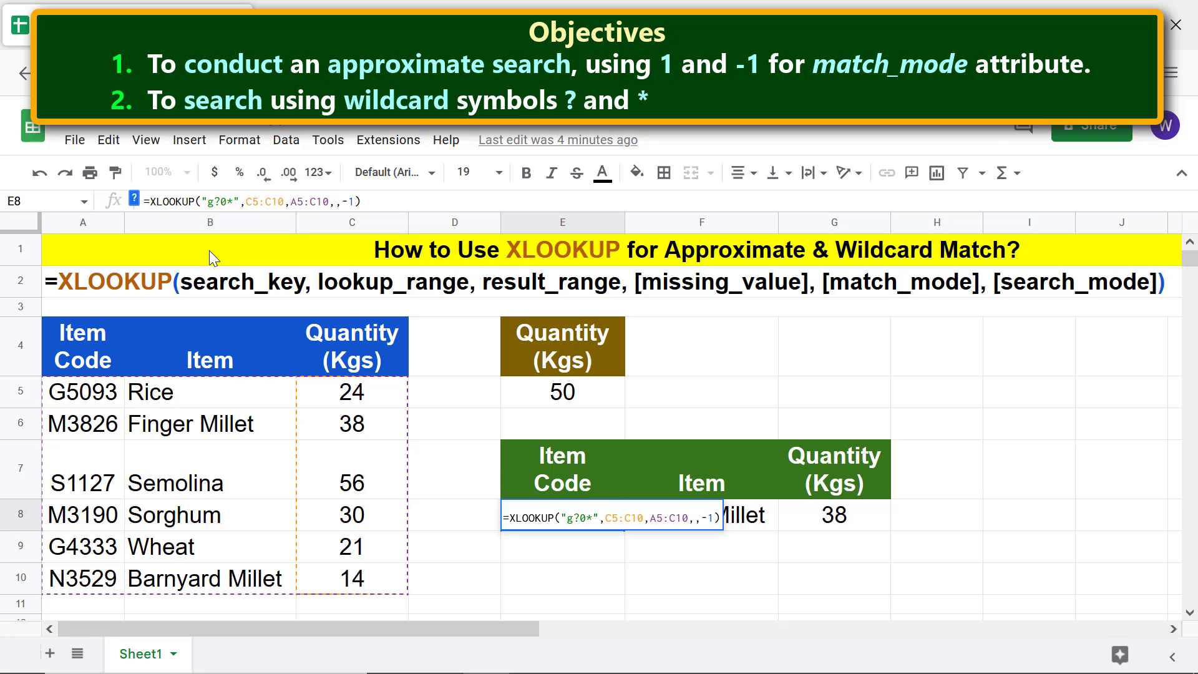
Change the formula's lookup range to the item codes in A5:A10
click(247, 201)
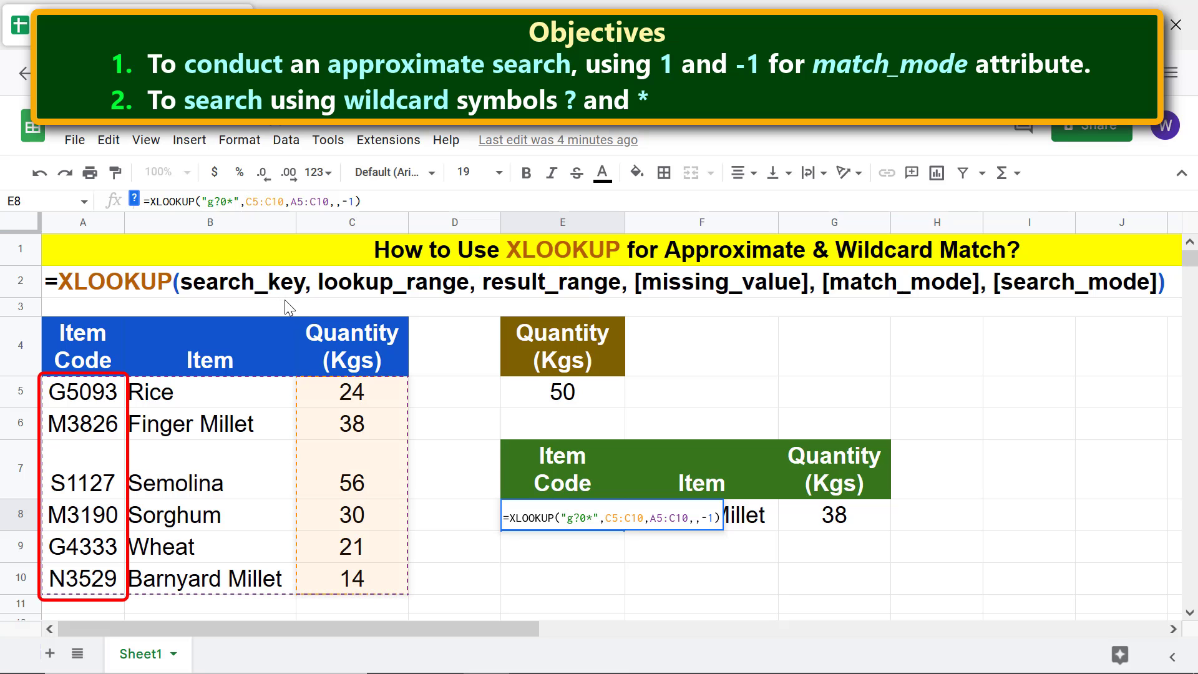
key(Delete)
key(Delete)
key(Delete)
key(Delete)
key(Delete)
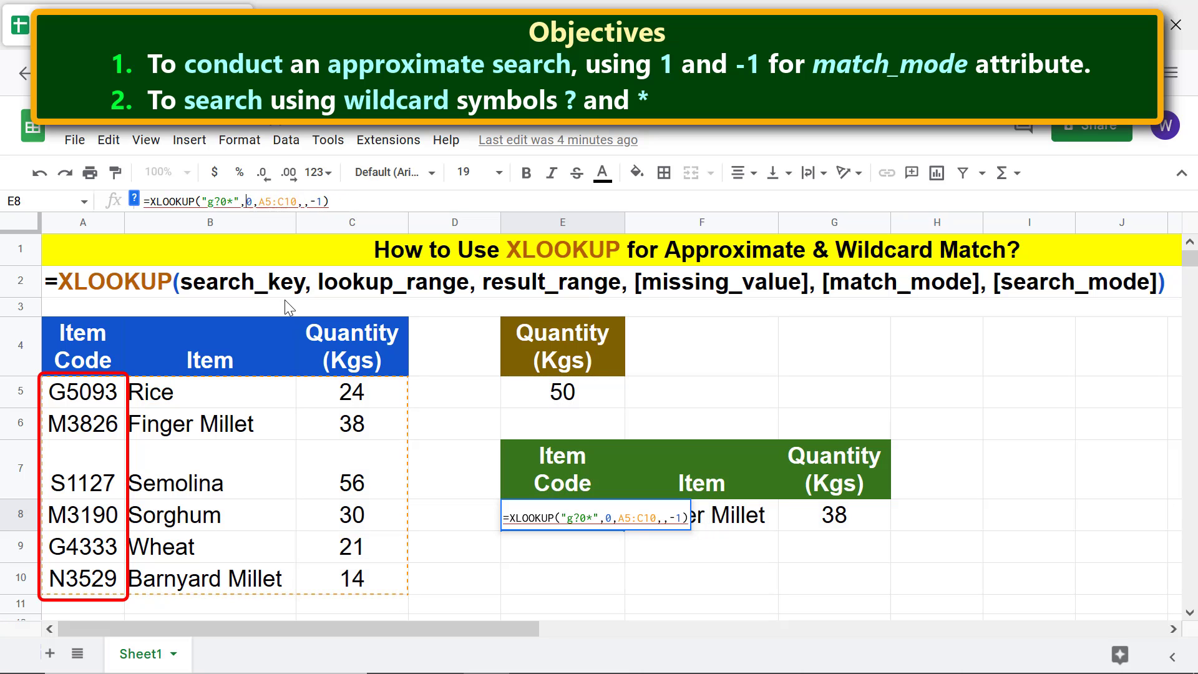
key(Delete)
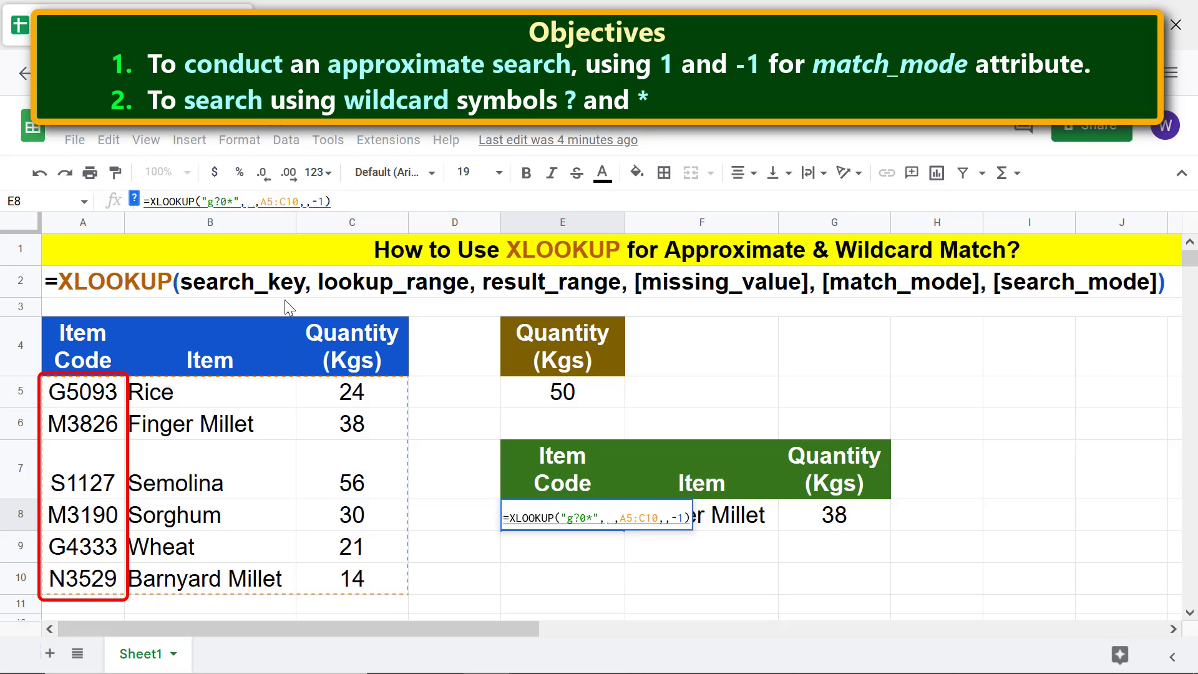
click(113, 400)
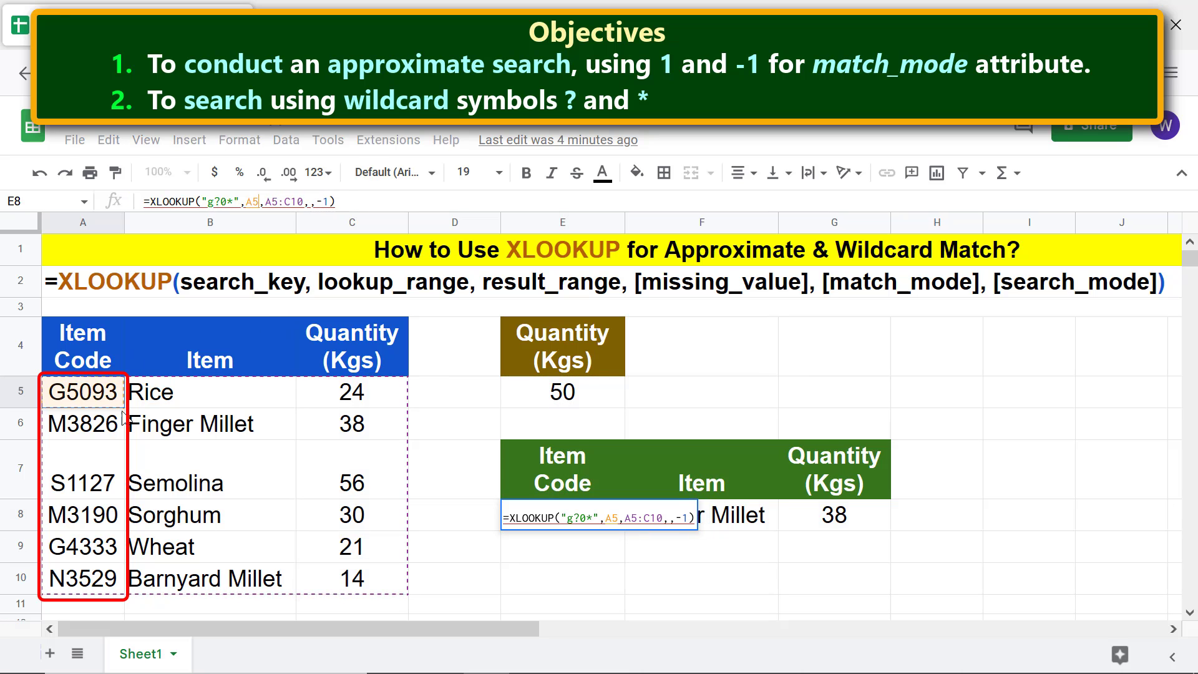
shift+click(110, 582)
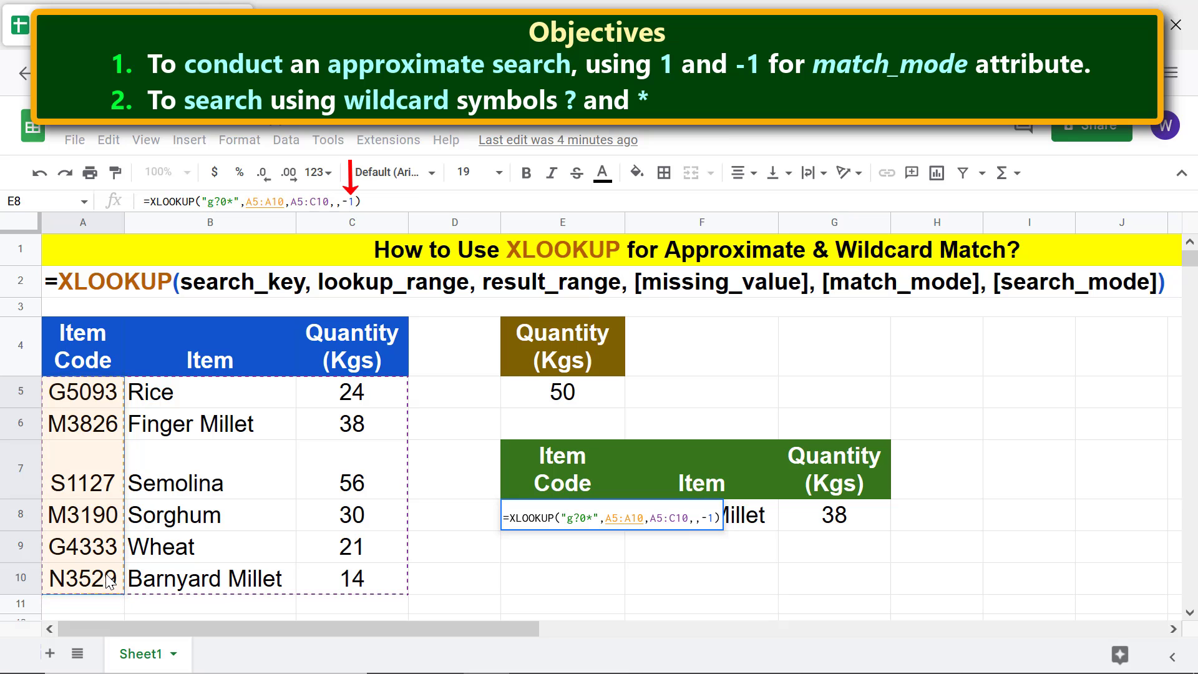
Clear the match mode value from the XLOOKUP formula and commit the edited formula in E8
click(342, 202)
key(Delete)
key(Delete)
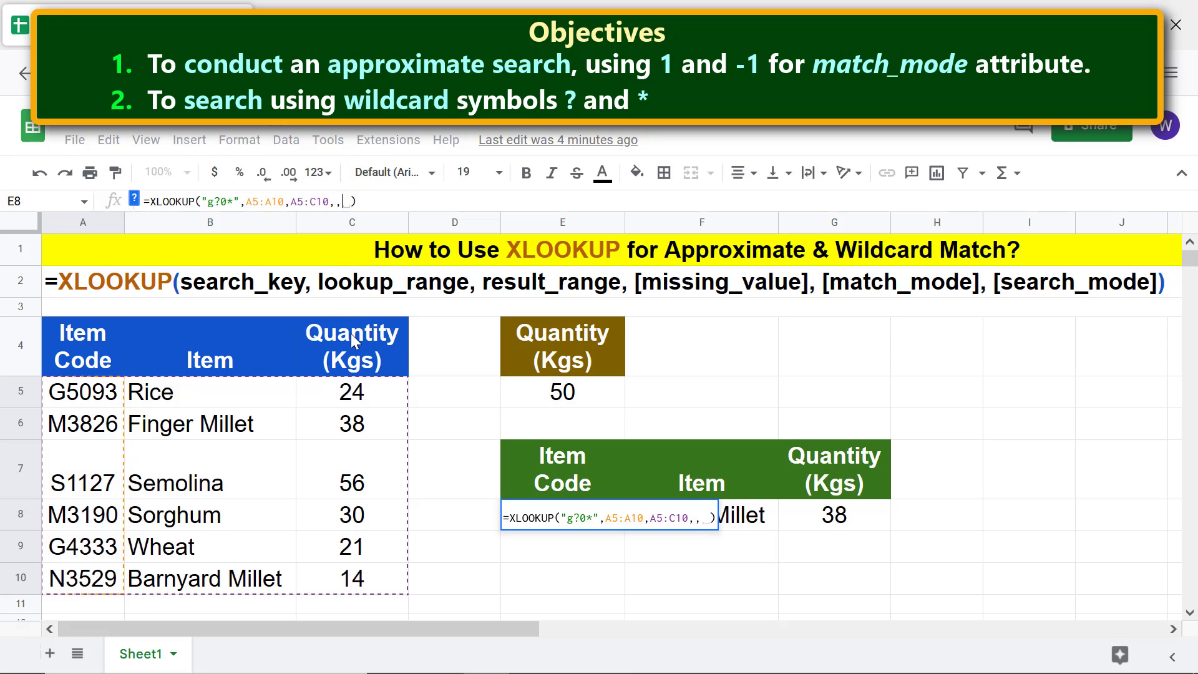
key(Return)
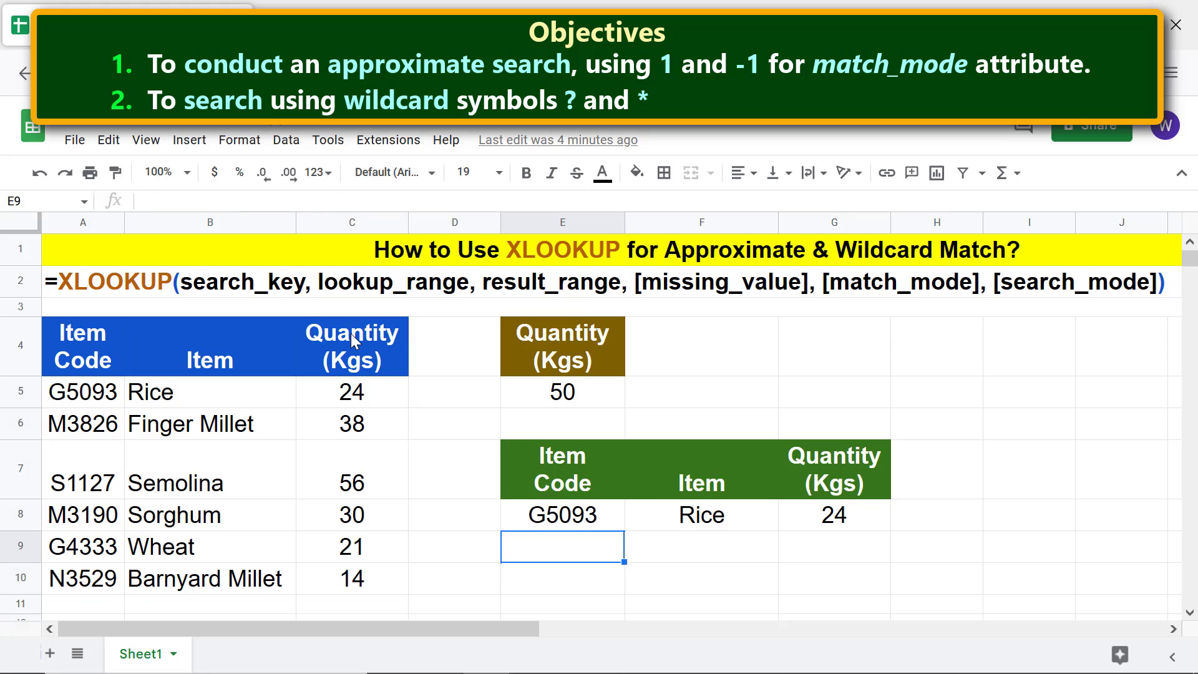